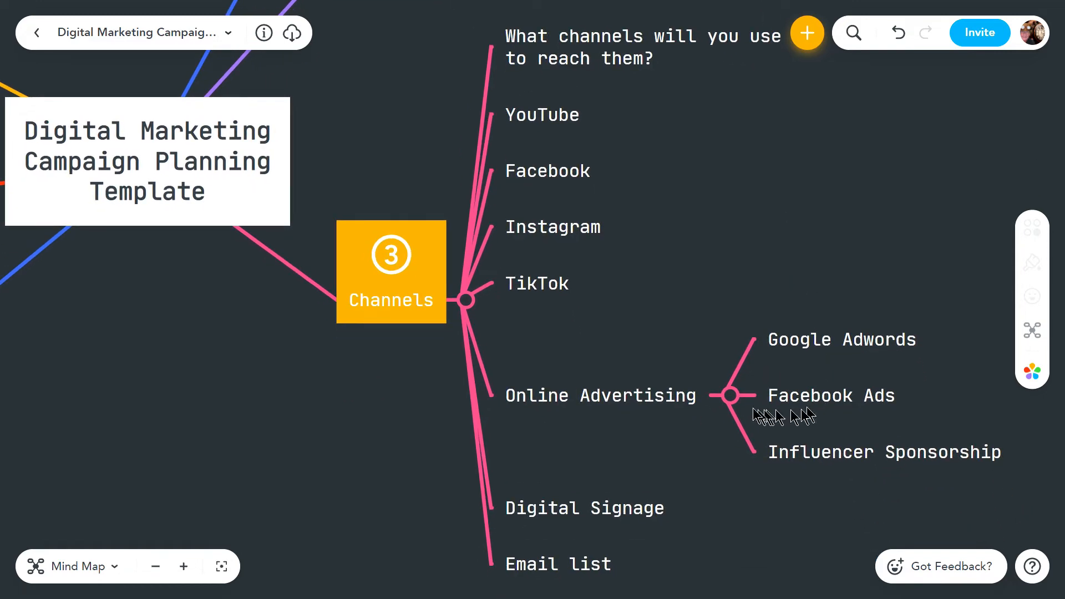
# Collapse the Online Advertising sub-branch and the whole Channels branch
pyautogui.click(728, 400)
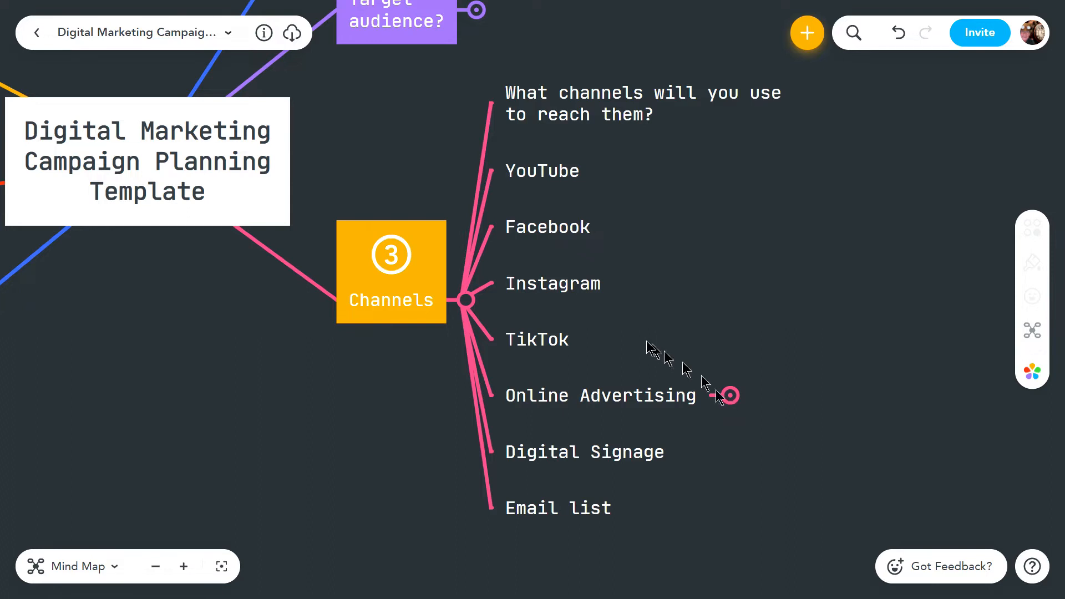
pyautogui.click(466, 302)
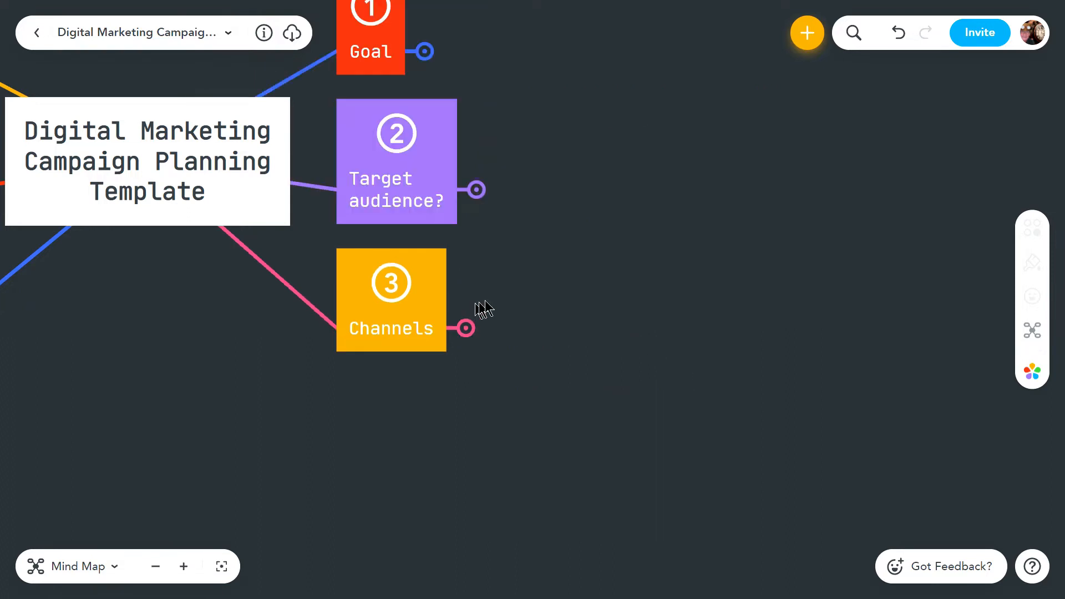
# Expand the Strategies branch and collapse its Call to action sub-branch
pyautogui.moveTo(590, 190); pyautogui.dragTo(730, 244)
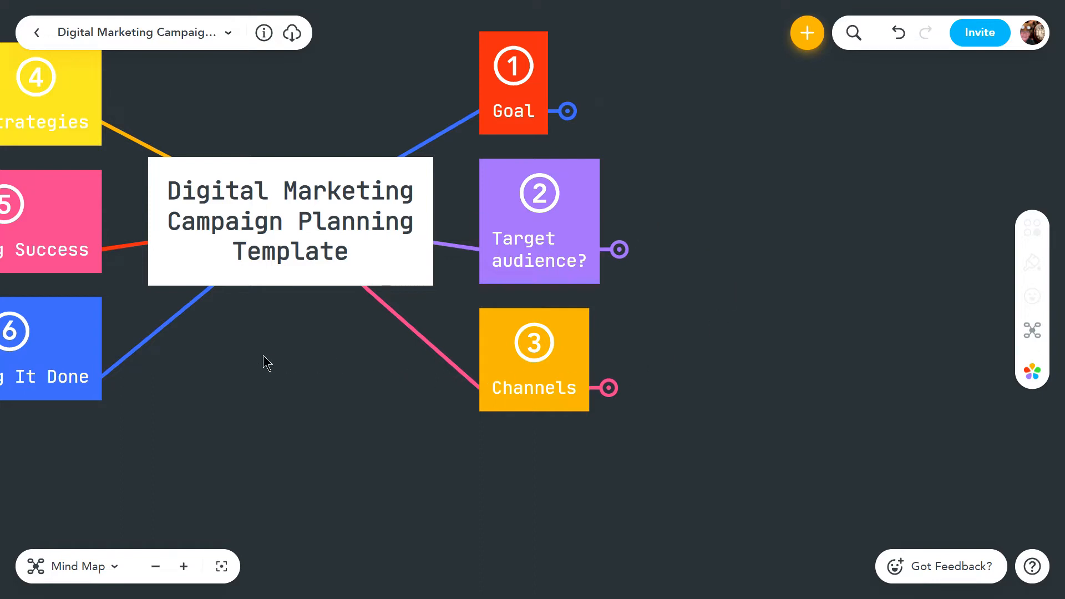
pyautogui.moveTo(261, 362); pyautogui.dragTo(738, 484)
pyautogui.click(428, 247)
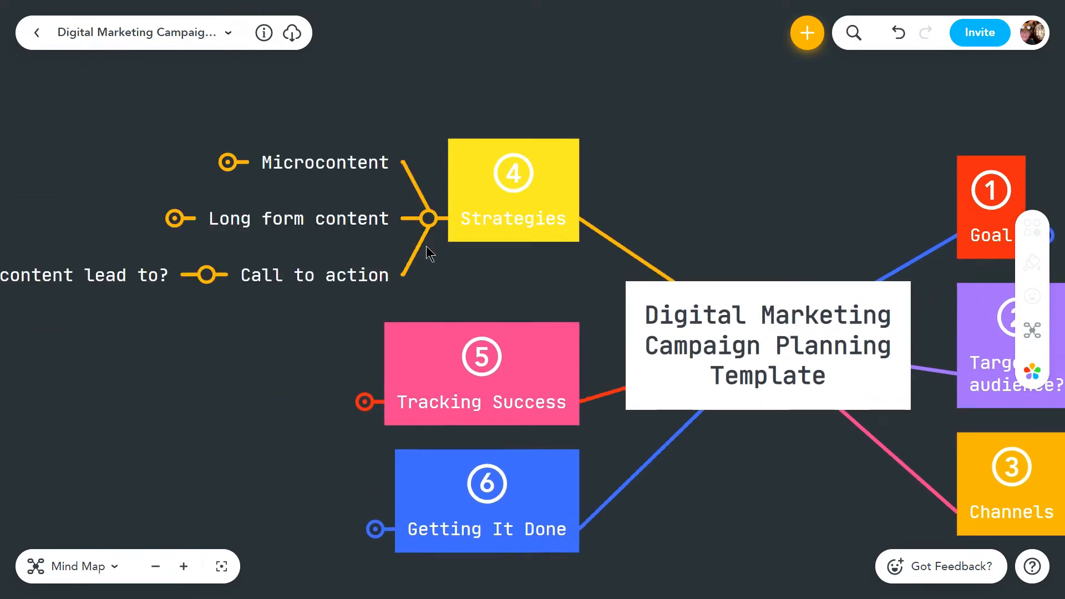
pyautogui.moveTo(670, 183); pyautogui.dragTo(838, 222)
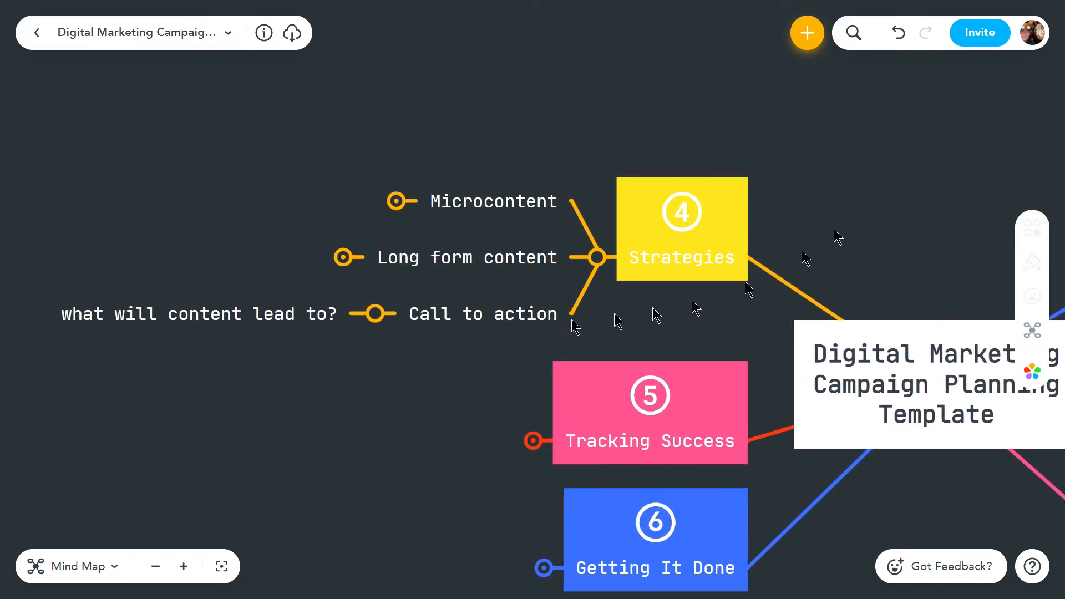
pyautogui.click(375, 315)
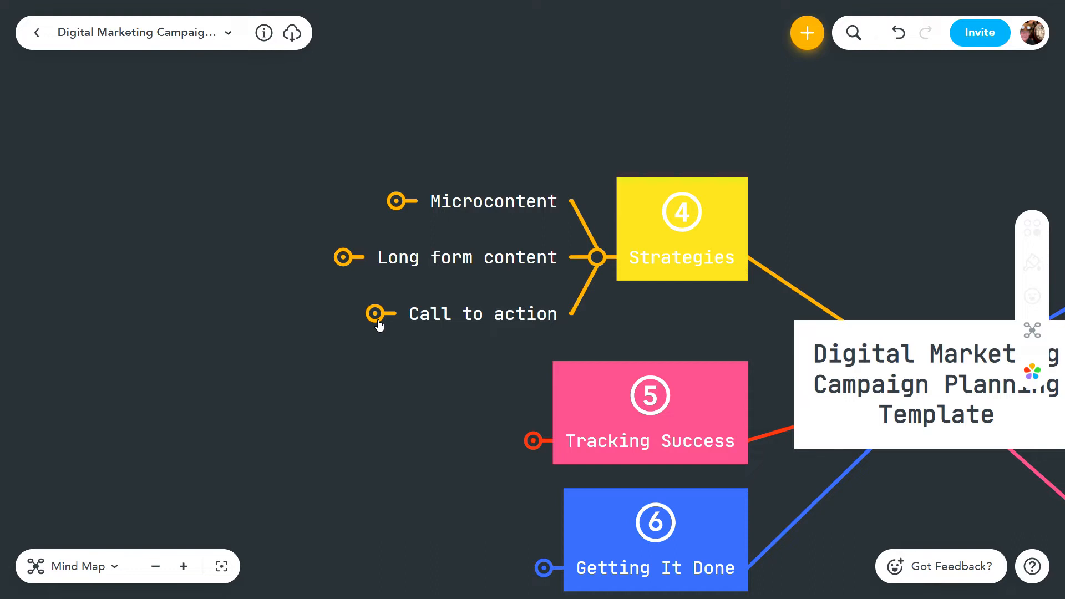
# Expand Microcontent under Strategies, collapse its Benefits sub-branch and expand its Types sub-branch
pyautogui.moveTo(691, 119); pyautogui.dragTo(748, 96)
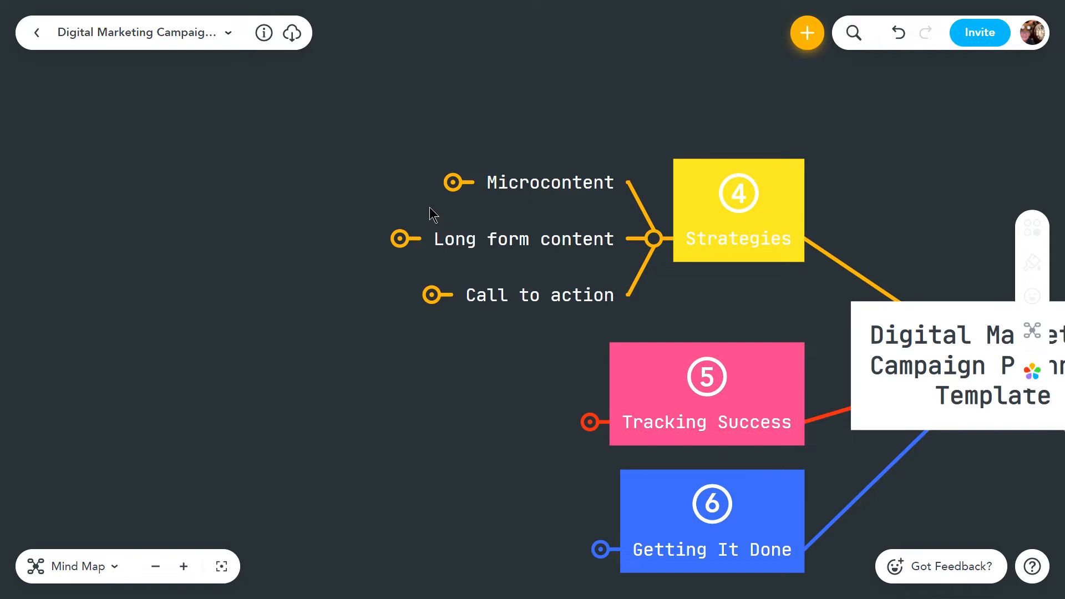
pyautogui.click(455, 184)
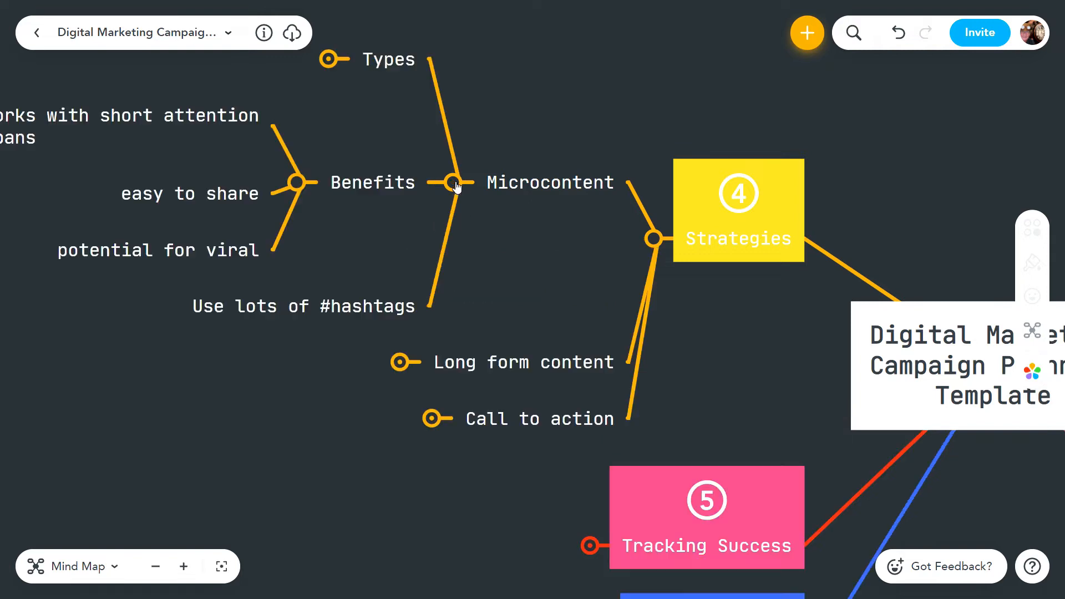
pyautogui.click(298, 185)
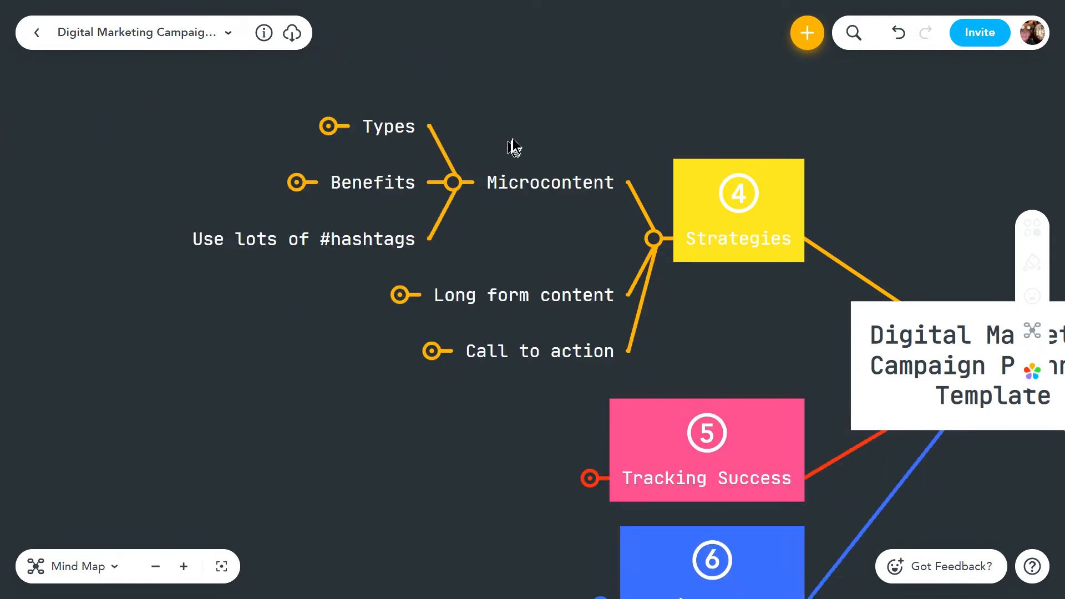
pyautogui.moveTo(514, 148); pyautogui.dragTo(583, 180)
pyautogui.click(406, 174)
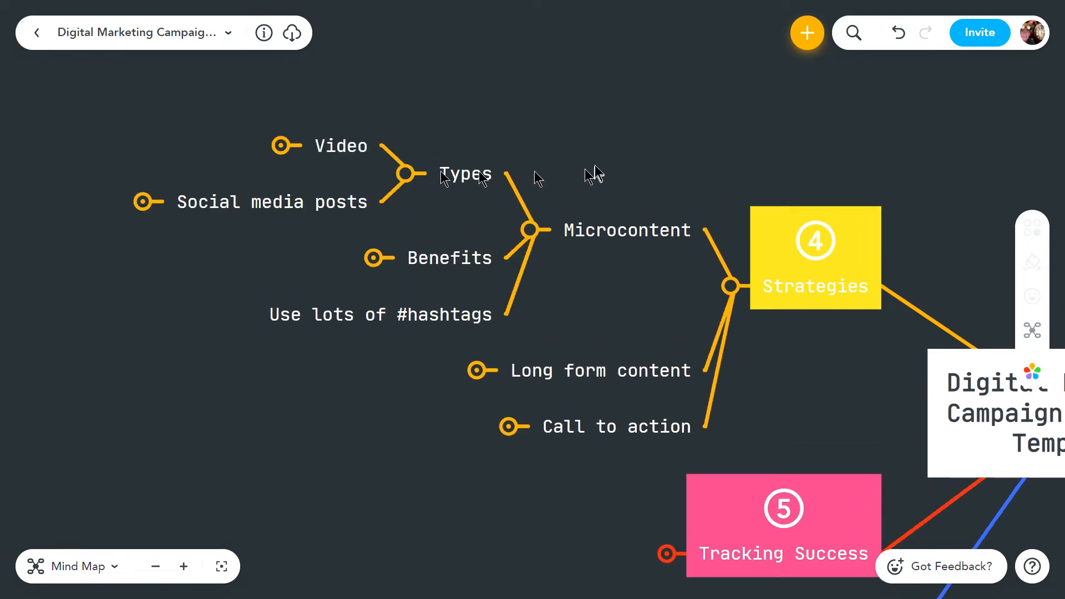
# Examine the Video and Social media posts items under Microcontent Types, expanding and collapsing each in turn
pyautogui.moveTo(591, 154); pyautogui.dragTo(706, 171)
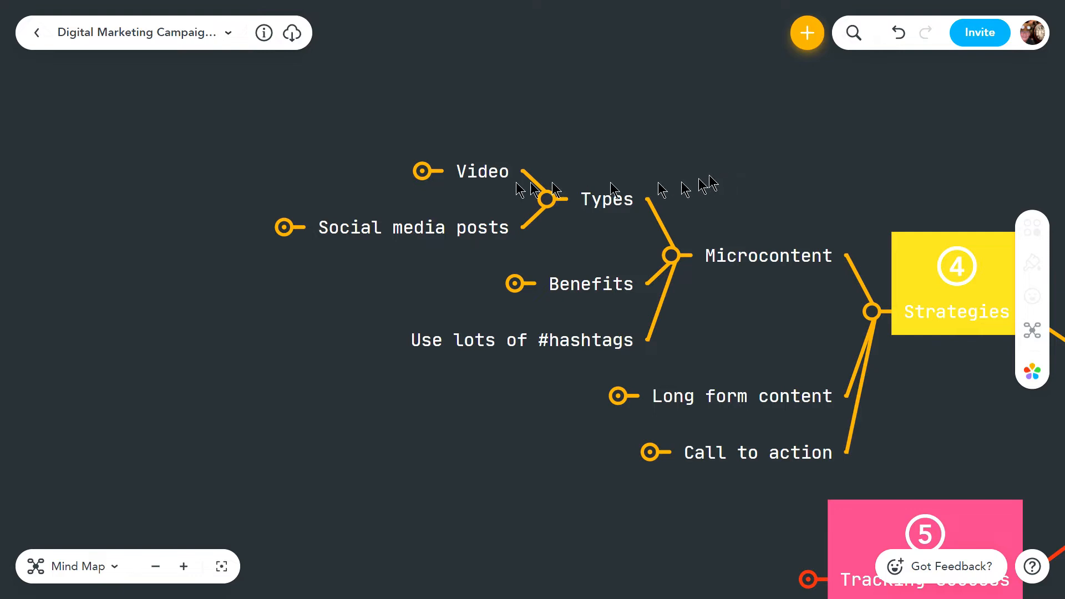
pyautogui.click(423, 173)
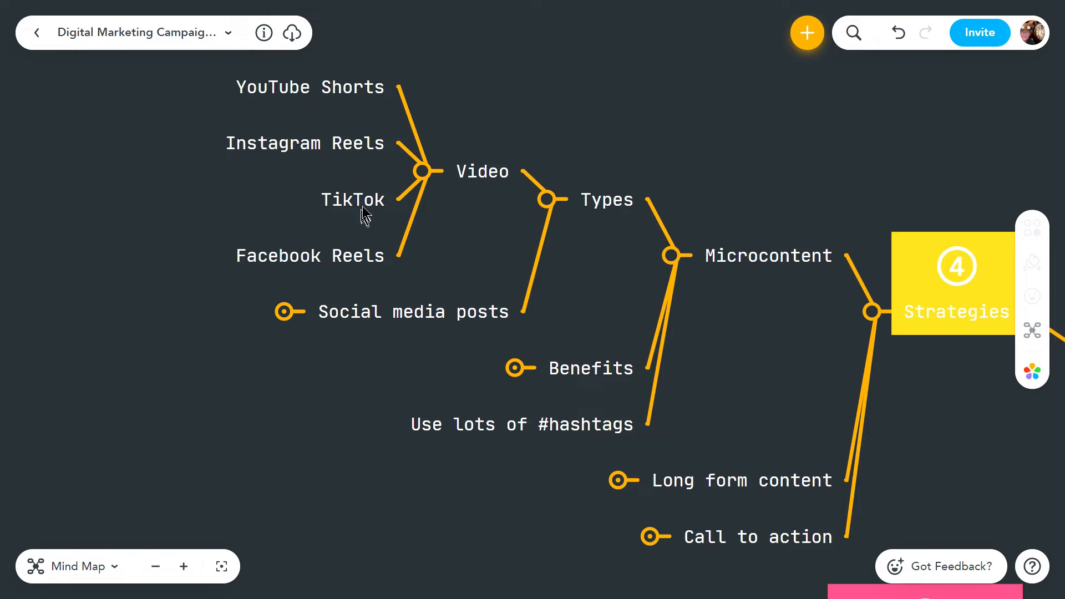
pyautogui.click(428, 177)
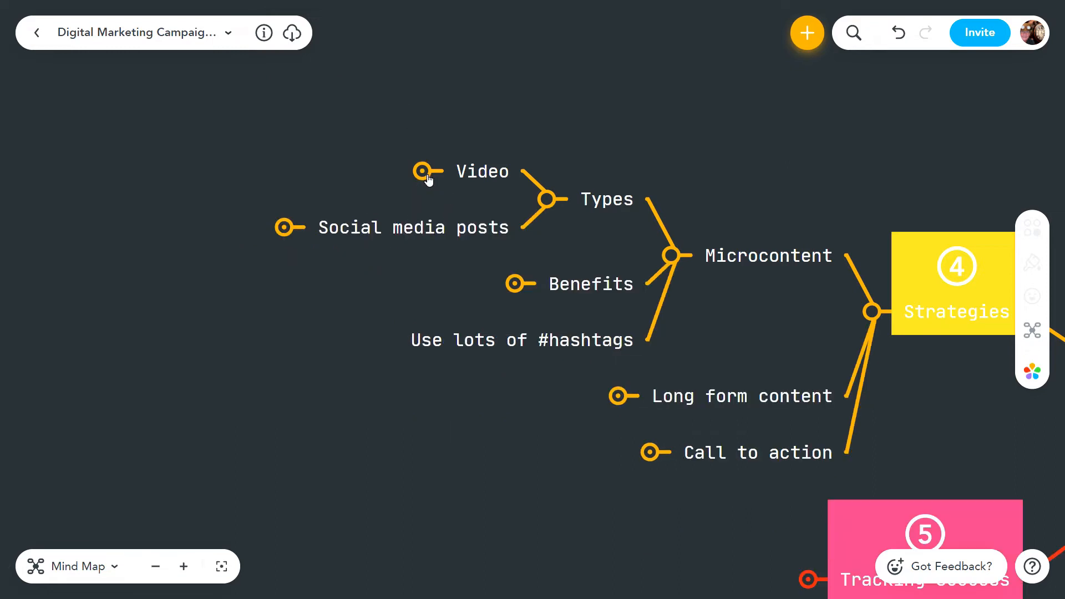
pyautogui.click(284, 228)
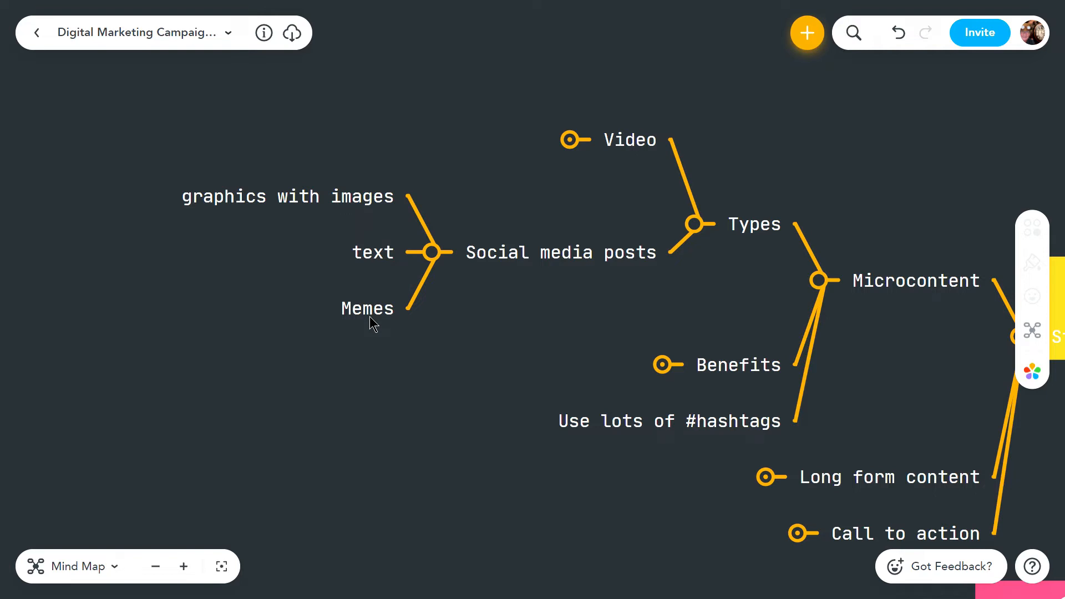
pyautogui.click(432, 252)
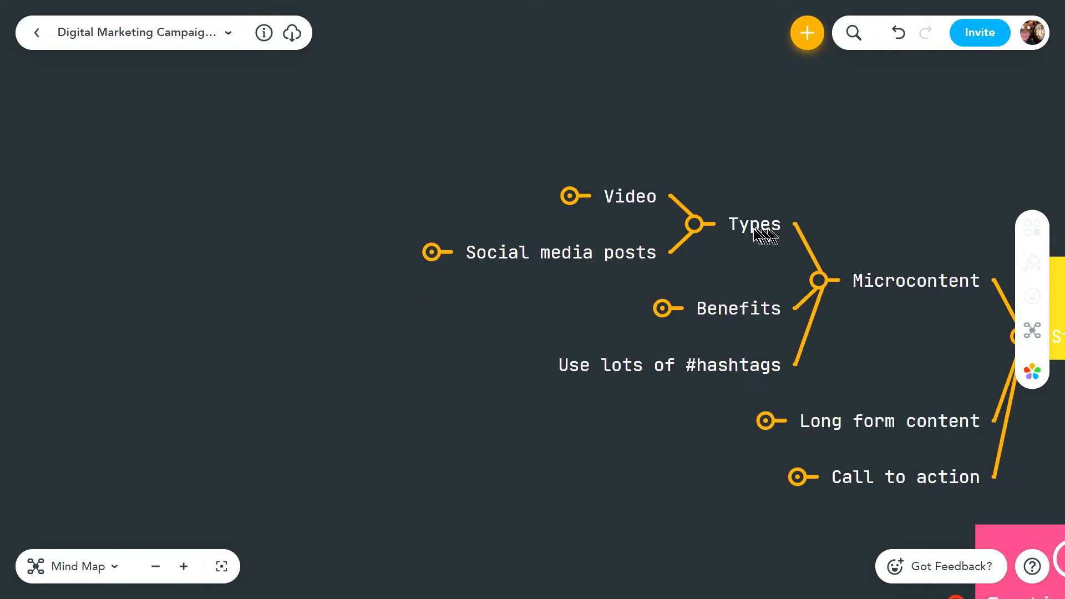
# Collapse Microcontent's Types, expand its Benefits for review, and collapse the whole Microcontent branch
pyautogui.click(693, 225)
pyautogui.click(663, 282)
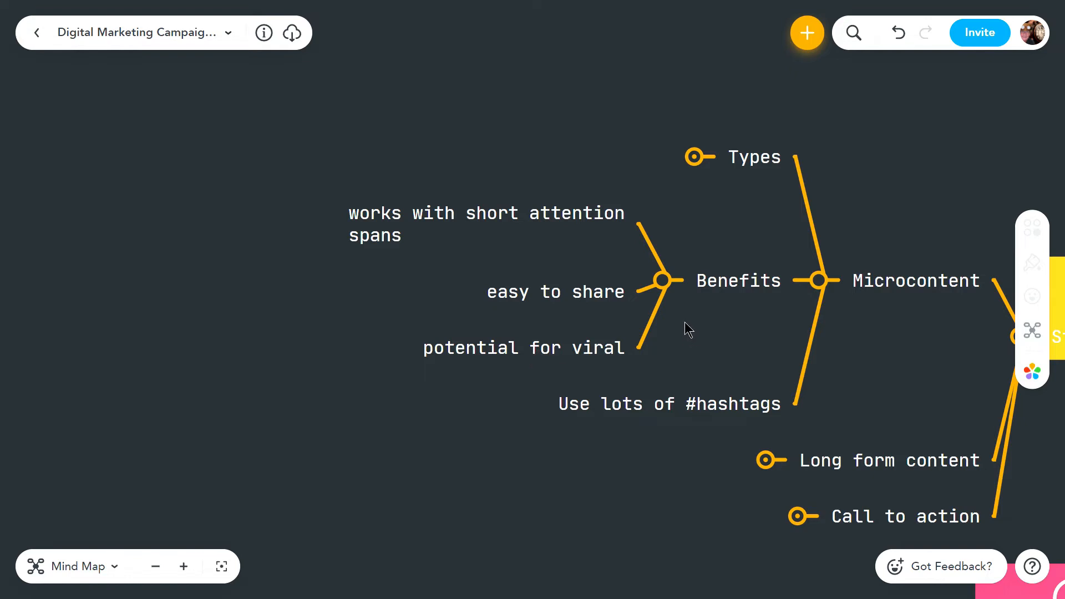
pyautogui.click(662, 280)
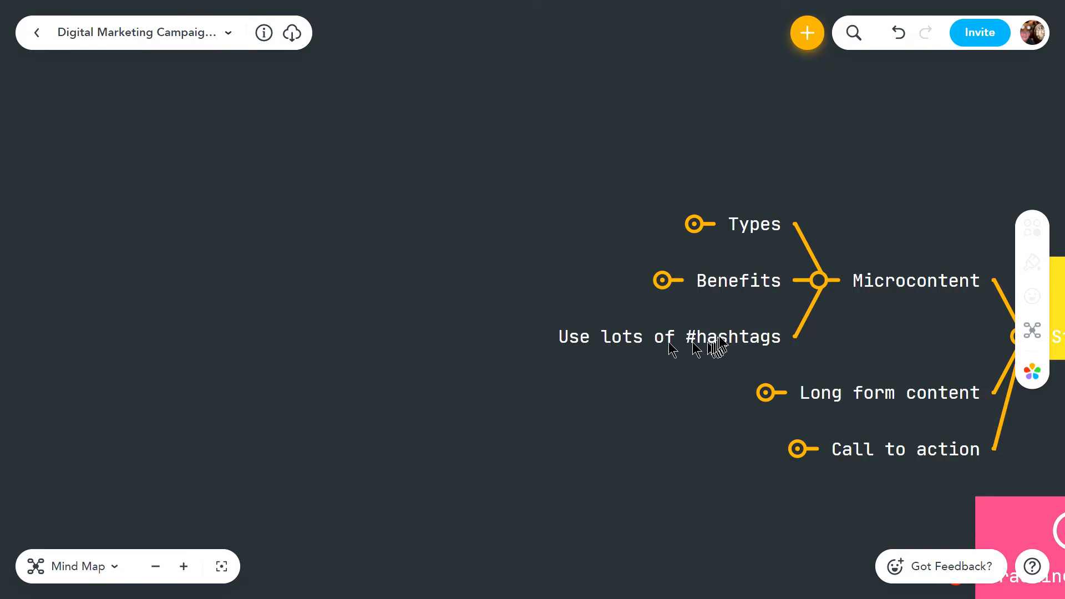
pyautogui.click(820, 281)
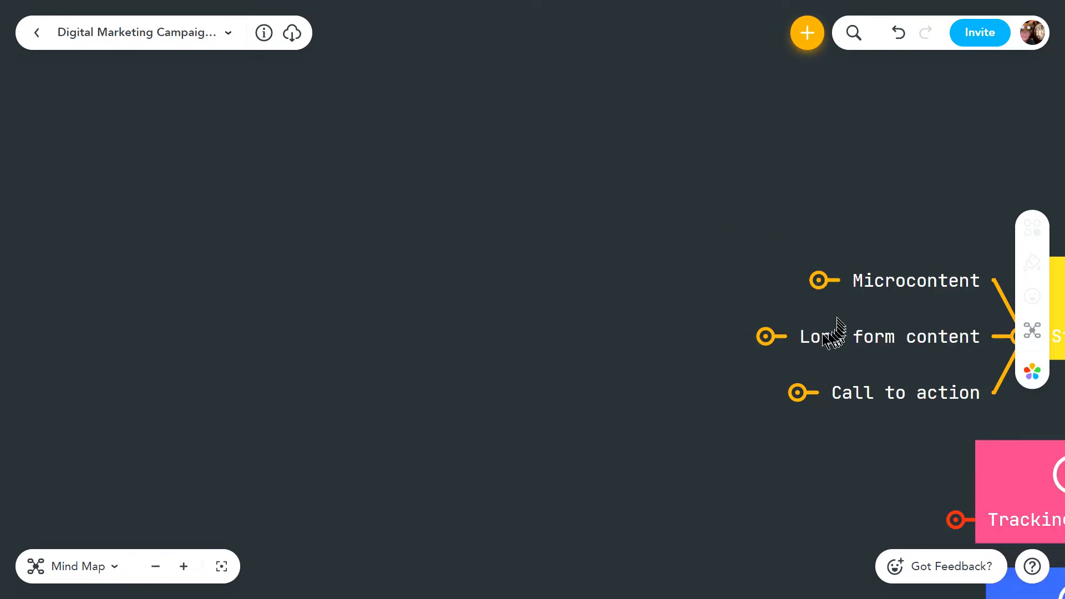
# Expand Long form content, review its Types and Benefits sub-branches, and collapse the whole branch
pyautogui.click(766, 337)
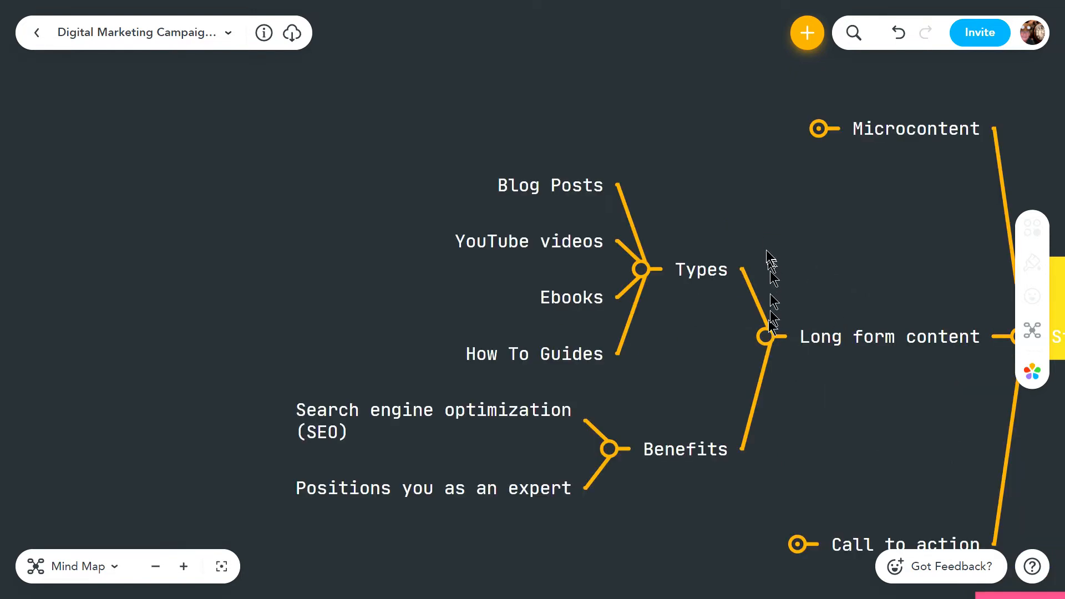
pyautogui.click(609, 450)
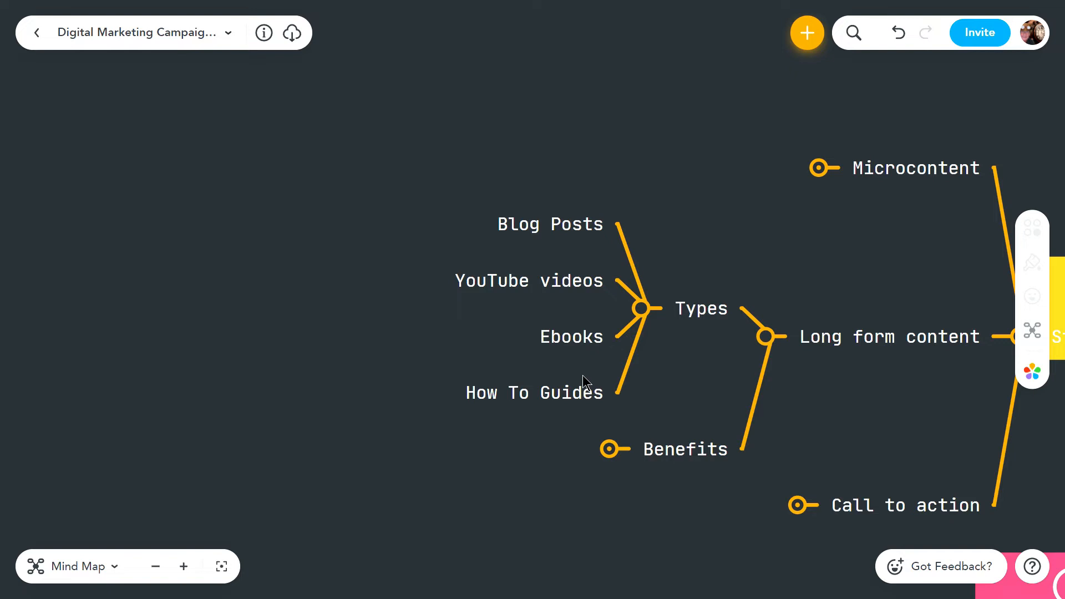
pyautogui.click(641, 308)
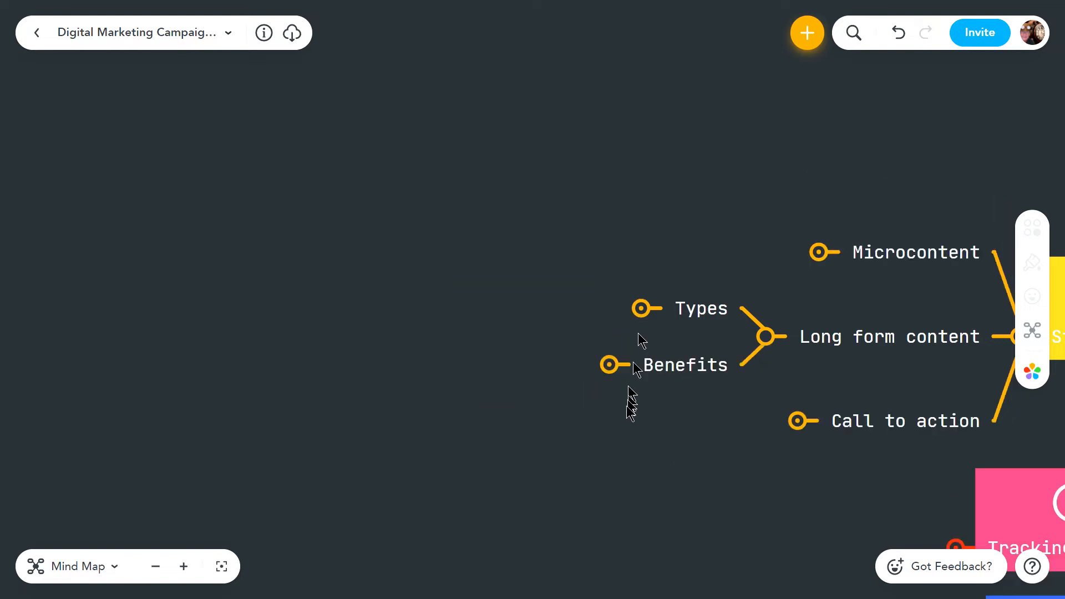
pyautogui.click(611, 366)
pyautogui.moveTo(518, 262); pyautogui.dragTo(618, 257)
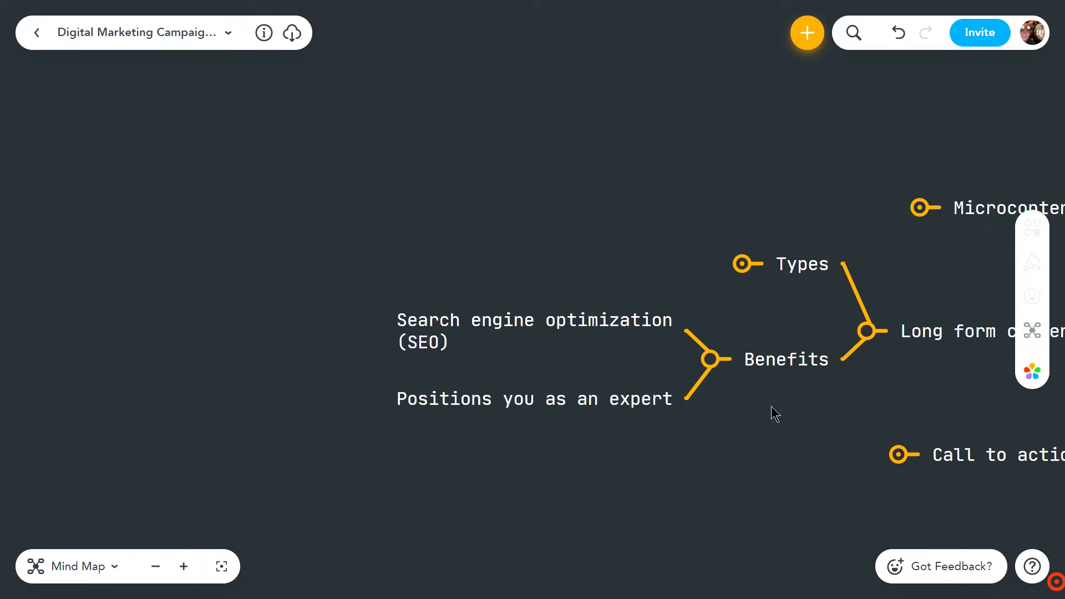
pyautogui.click(711, 359)
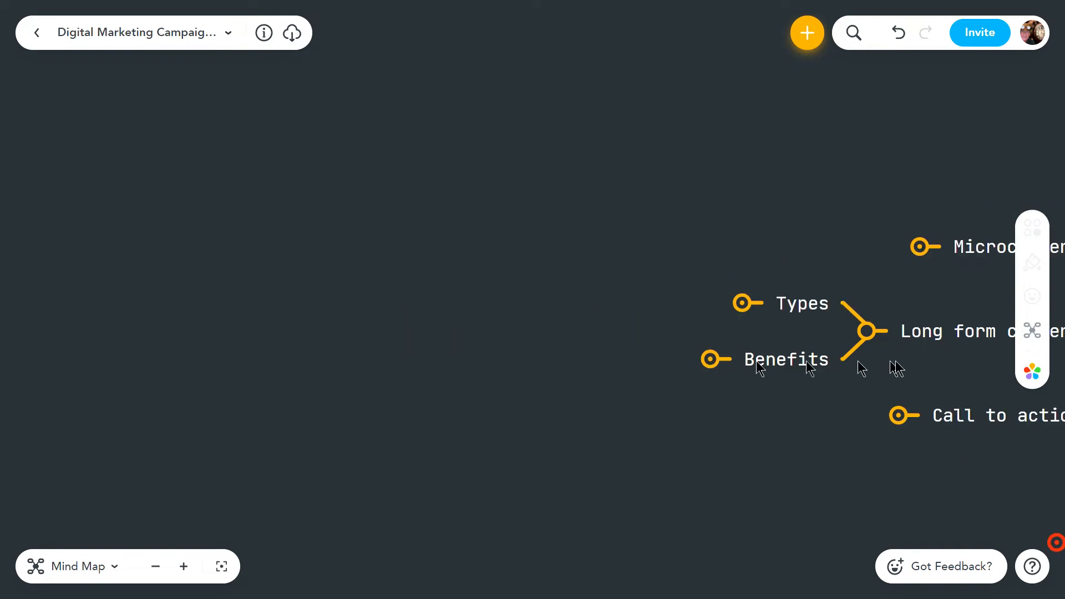
pyautogui.click(876, 338)
# Expand Call to action, select its "what will content lead to?" topic, and collapse both Call to action and Strategies
pyautogui.moveTo(838, 243); pyautogui.dragTo(317, 240)
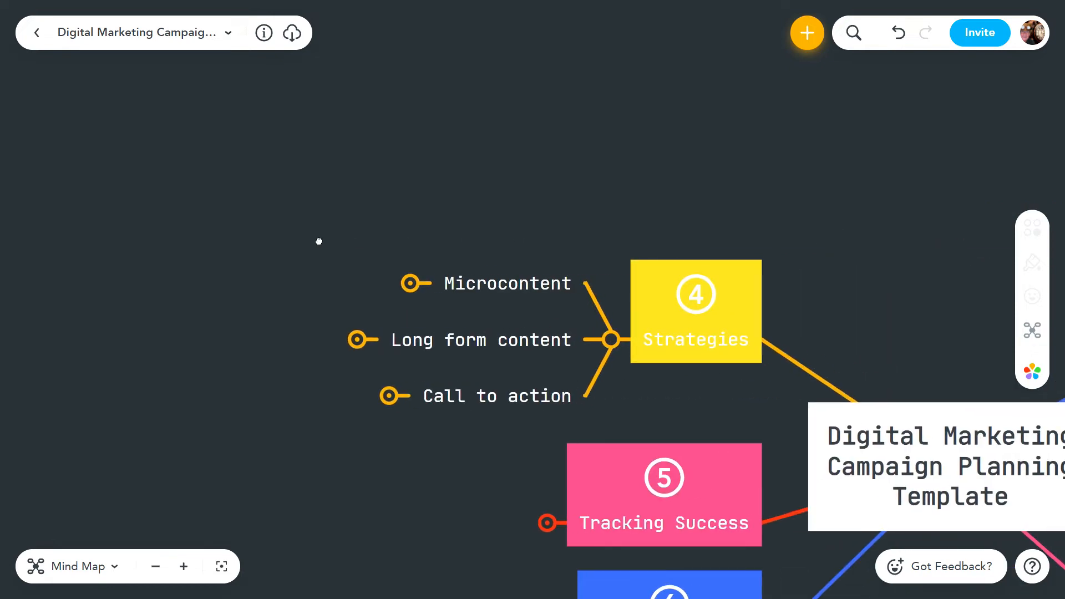
pyautogui.moveTo(480, 225); pyautogui.dragTo(548, 111)
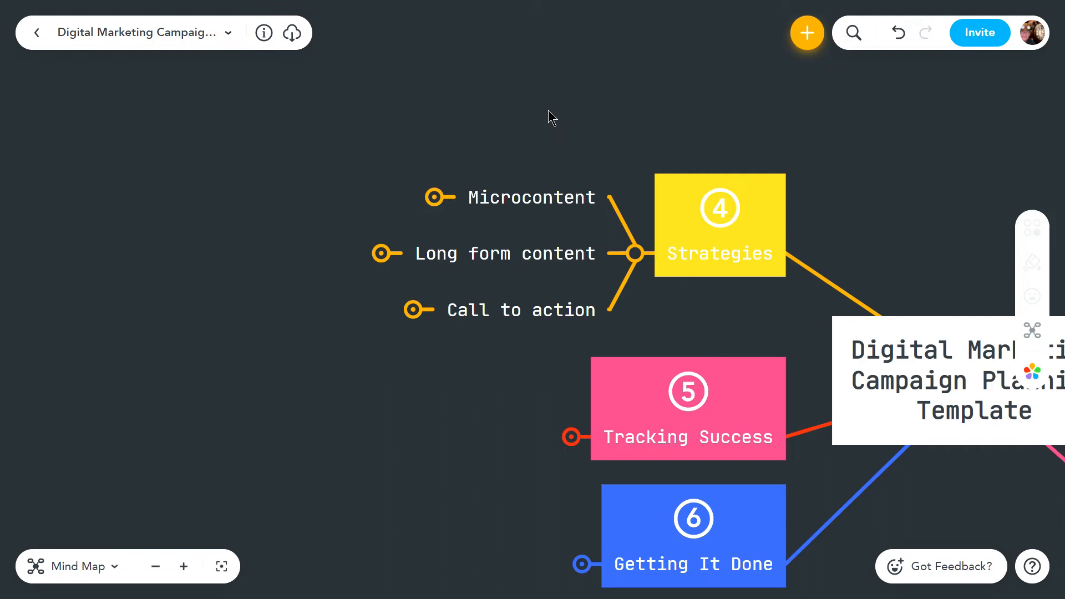
pyautogui.click(413, 310)
pyautogui.moveTo(599, 161); pyautogui.dragTo(673, 123)
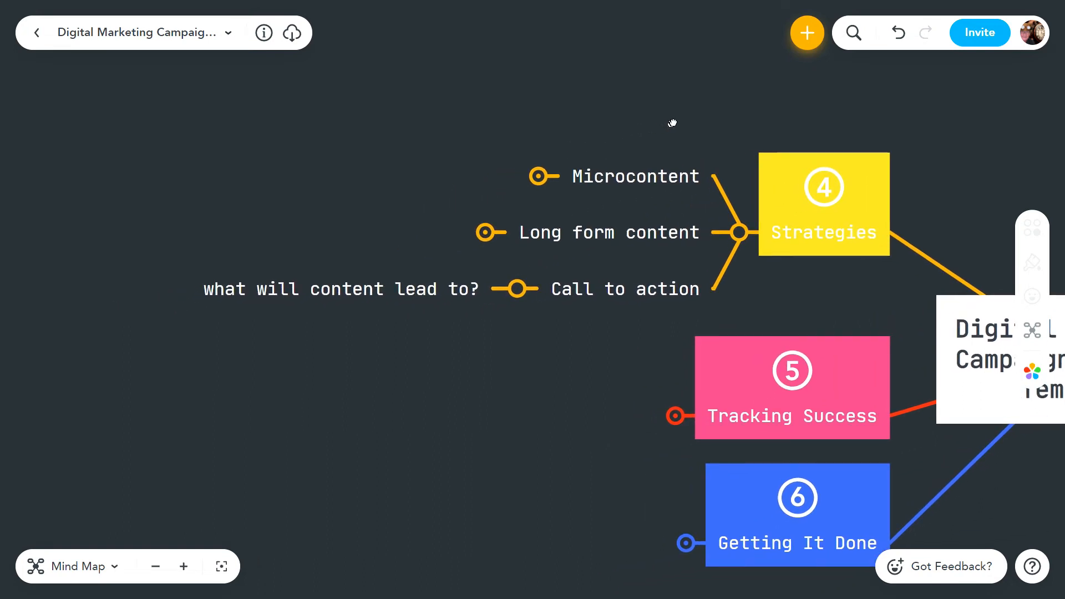
pyautogui.click(332, 295)
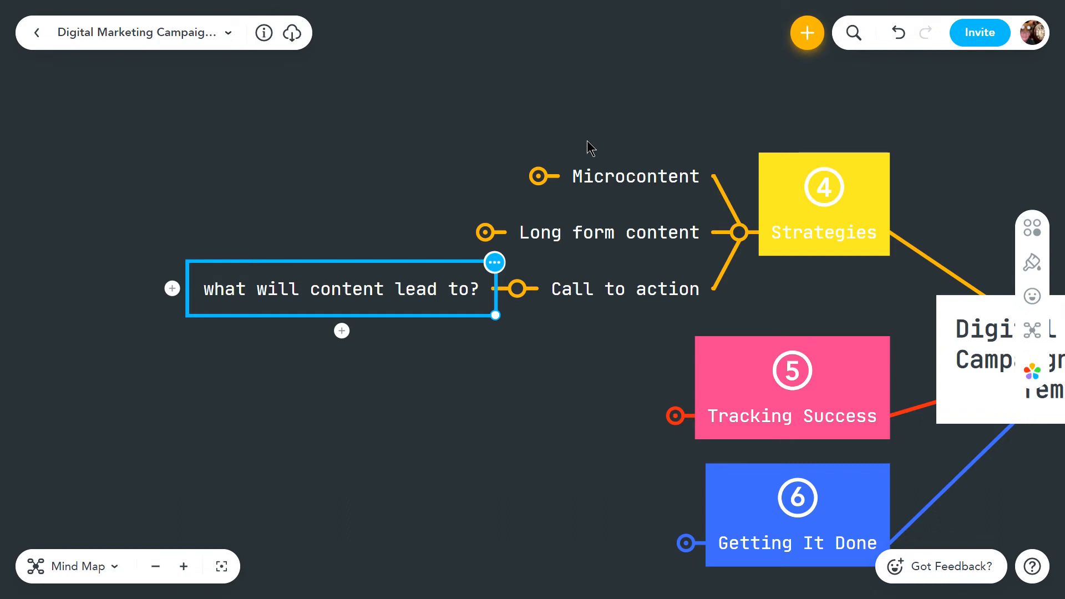
pyautogui.click(511, 294)
pyautogui.click(738, 237)
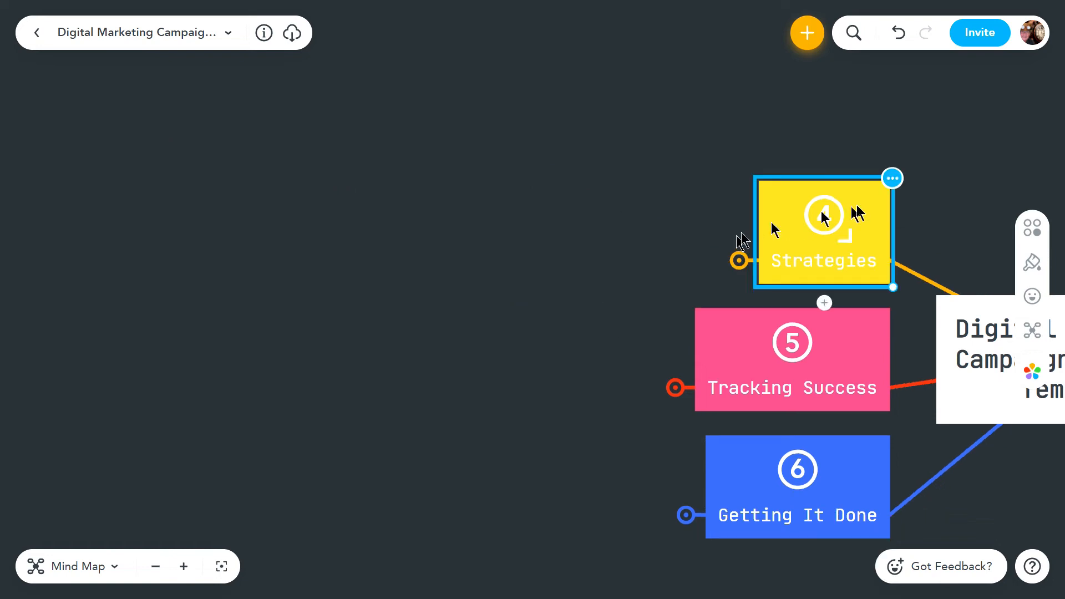
# Expand the Tracking Success branch to examine its measurement topics
pyautogui.moveTo(948, 187); pyautogui.dragTo(801, 135)
pyautogui.moveTo(460, 261); pyautogui.dragTo(535, 209)
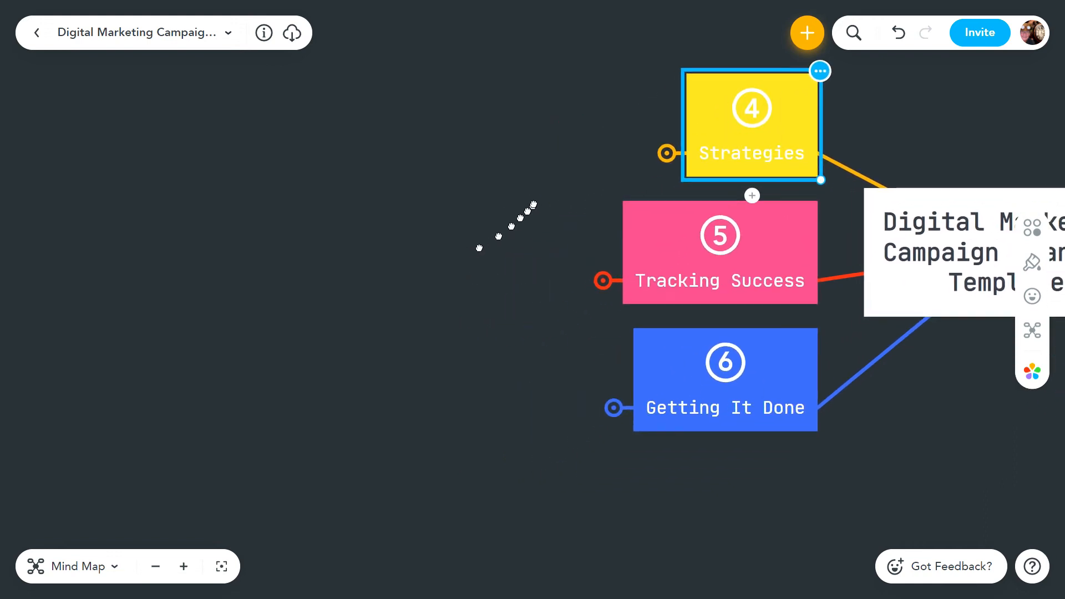
pyautogui.click(604, 281)
pyautogui.moveTo(657, 119); pyautogui.dragTo(694, 190)
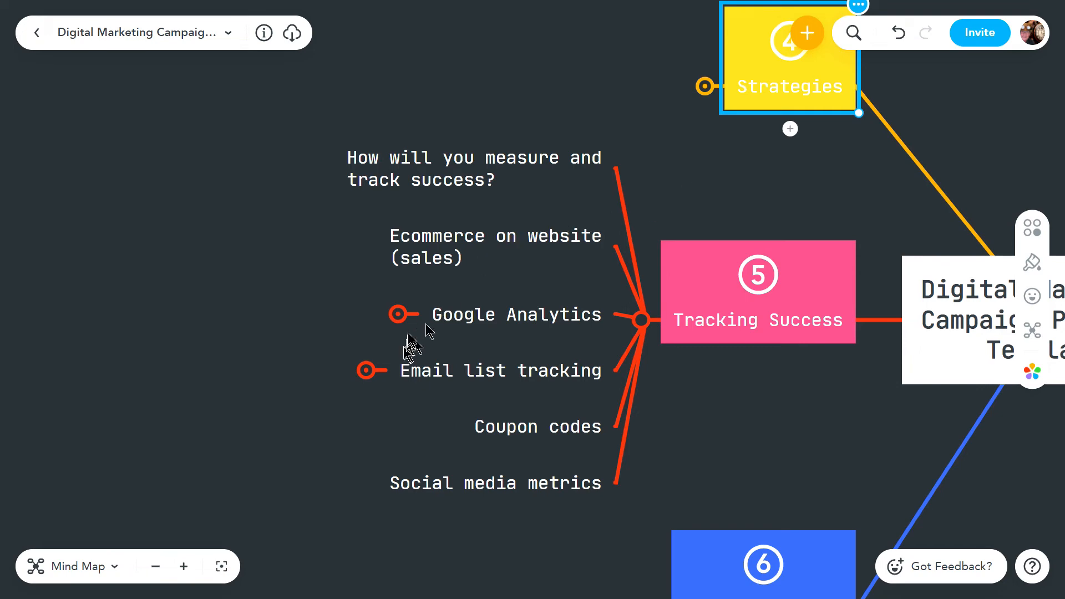
# Examine the Google Analytics and Email list tracking sub-branches under Tracking Success, expanding and collapsing each
pyautogui.click(399, 316)
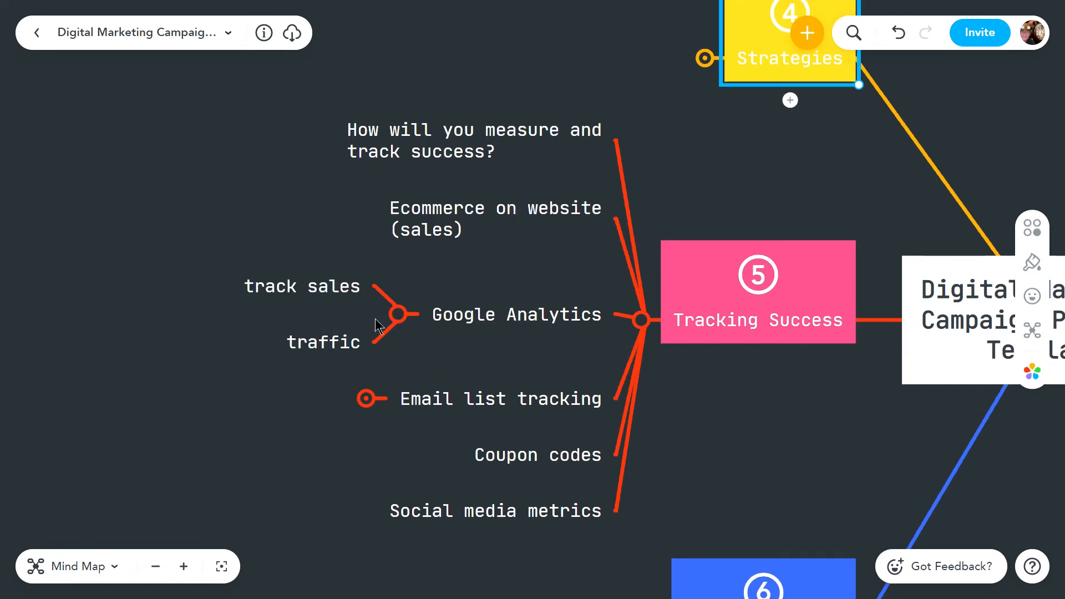
pyautogui.click(399, 315)
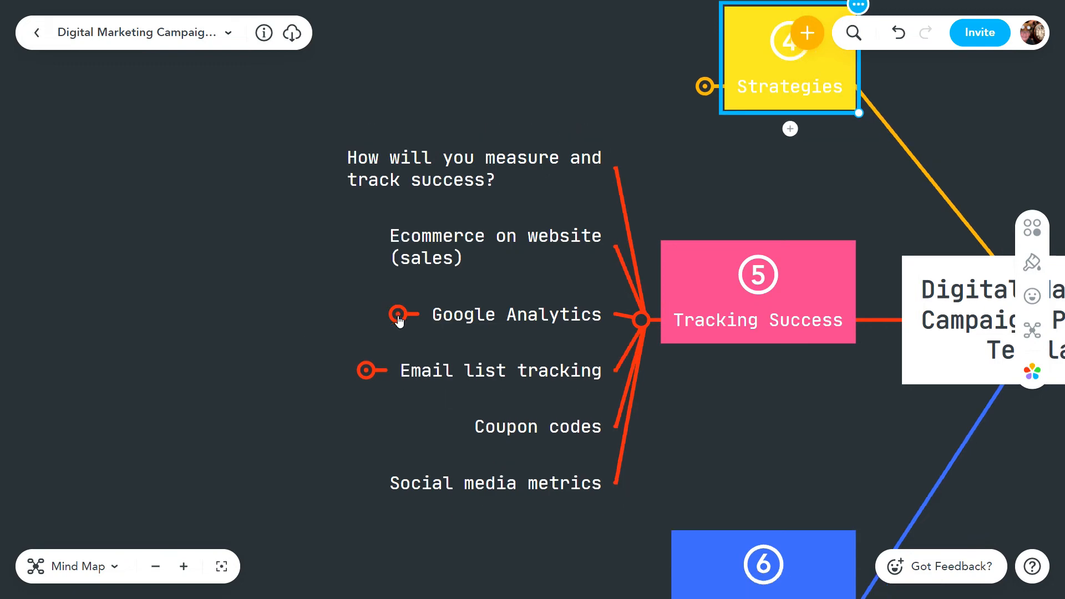
pyautogui.click(368, 372)
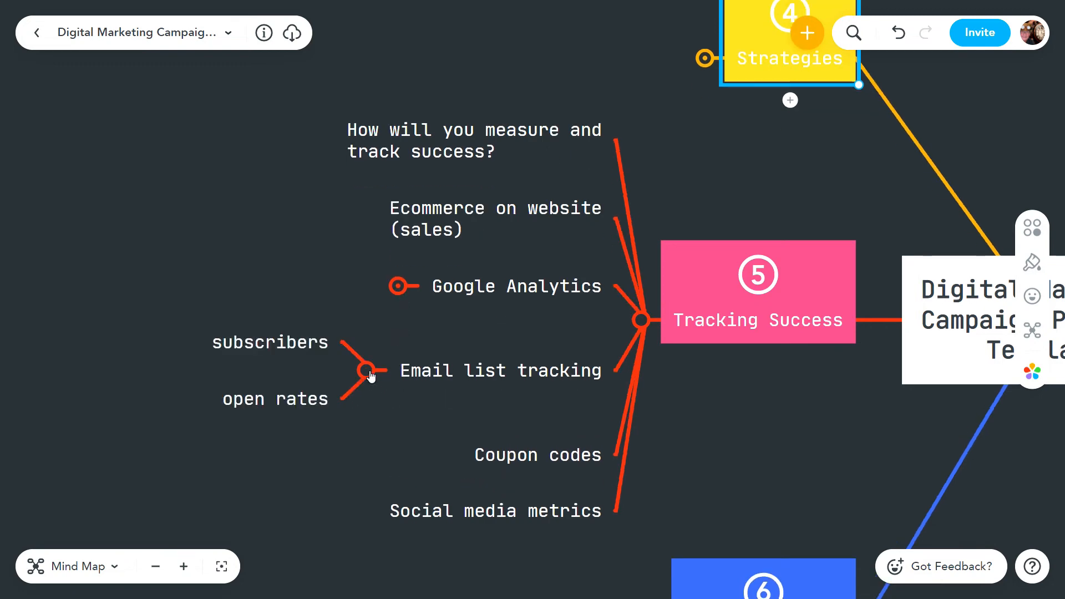
pyautogui.moveTo(400, 340); pyautogui.dragTo(534, 332)
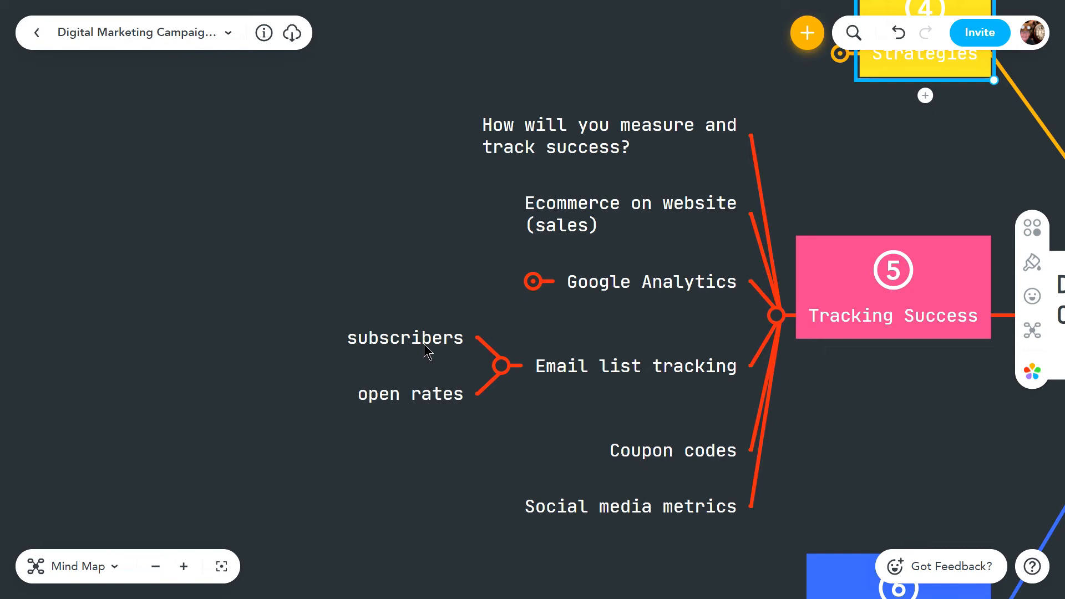
pyautogui.click(501, 366)
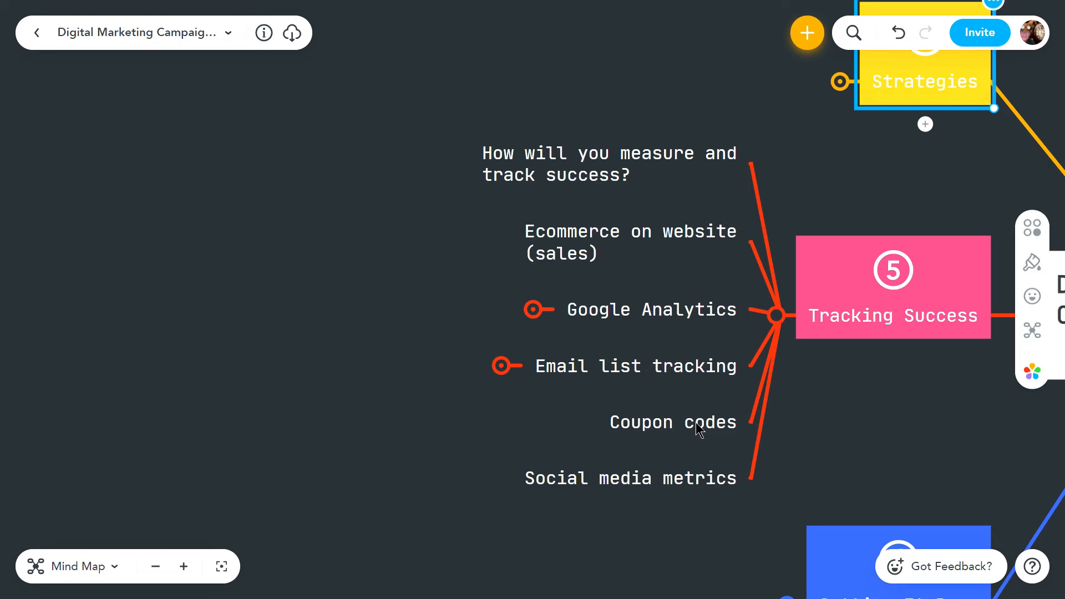
# Move the Coupon codes topic under Ecommerce on website (sales), and collapse both that topic and the Tracking Success branch
pyautogui.moveTo(698, 427); pyautogui.dragTo(537, 248)
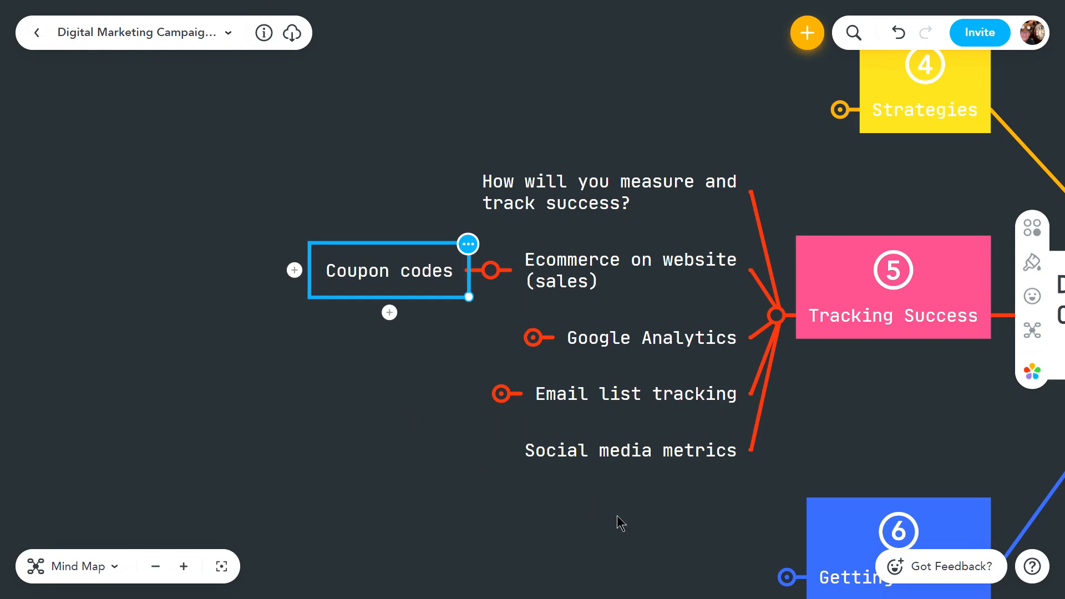
pyautogui.click(489, 271)
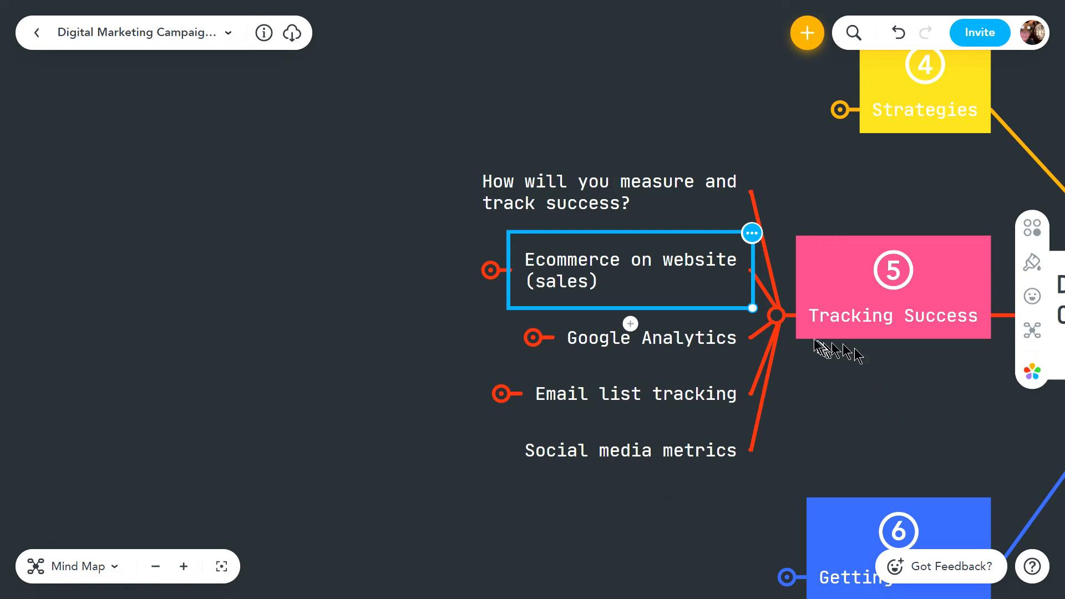
pyautogui.click(778, 315)
pyautogui.moveTo(734, 304); pyautogui.dragTo(298, 191)
pyautogui.moveTo(766, 387); pyautogui.dragTo(730, 429)
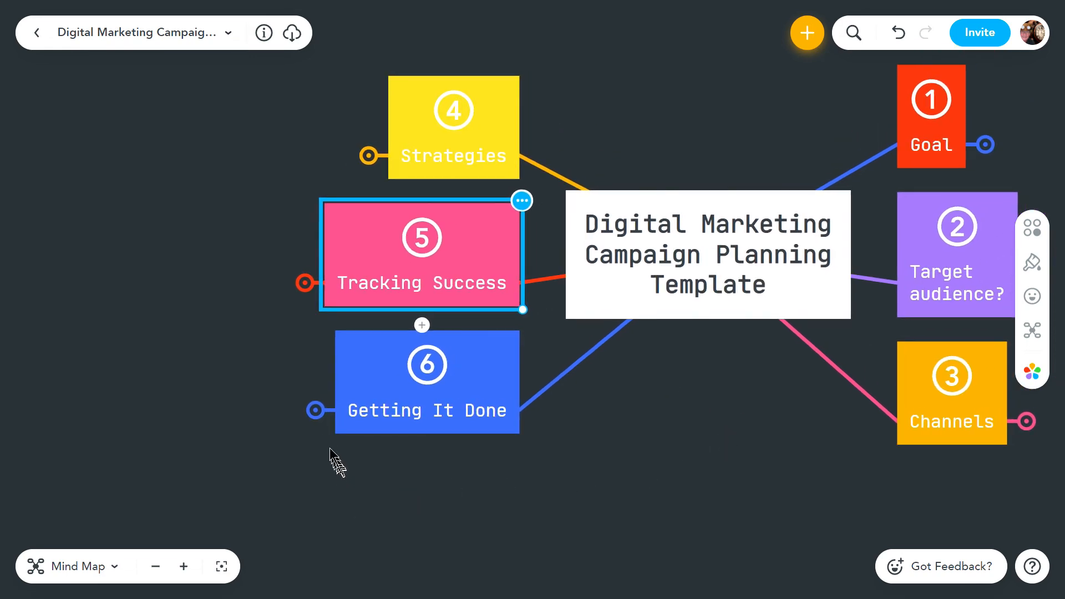
# Expand the Getting It Done branch and examine the task assignment topic under Your Team, leaving that sub-branch collapsed
pyautogui.click(315, 411)
pyautogui.moveTo(428, 482); pyautogui.dragTo(716, 490)
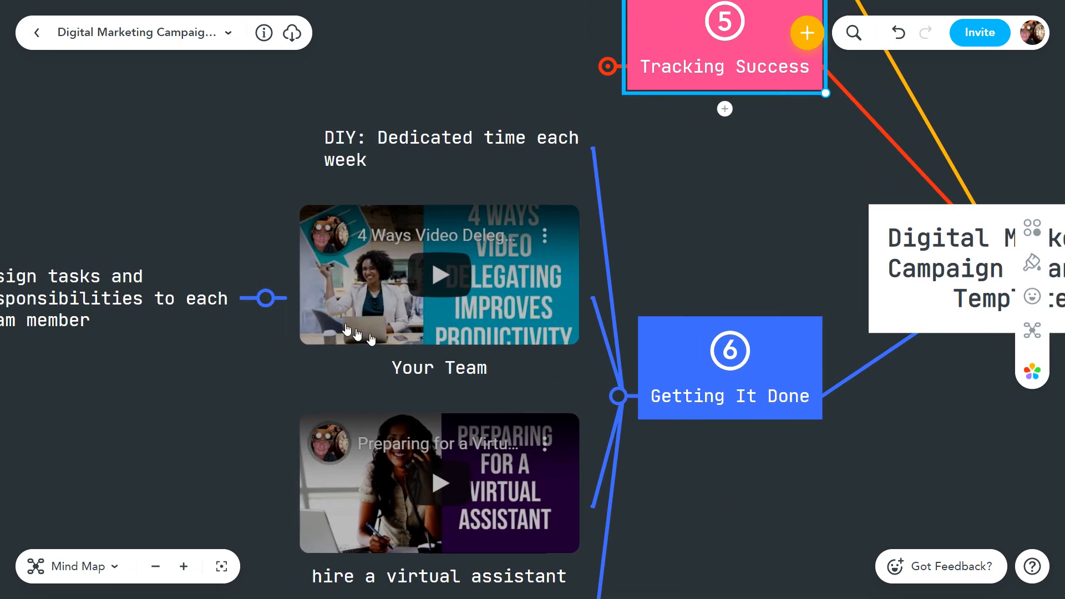
pyautogui.click(261, 301)
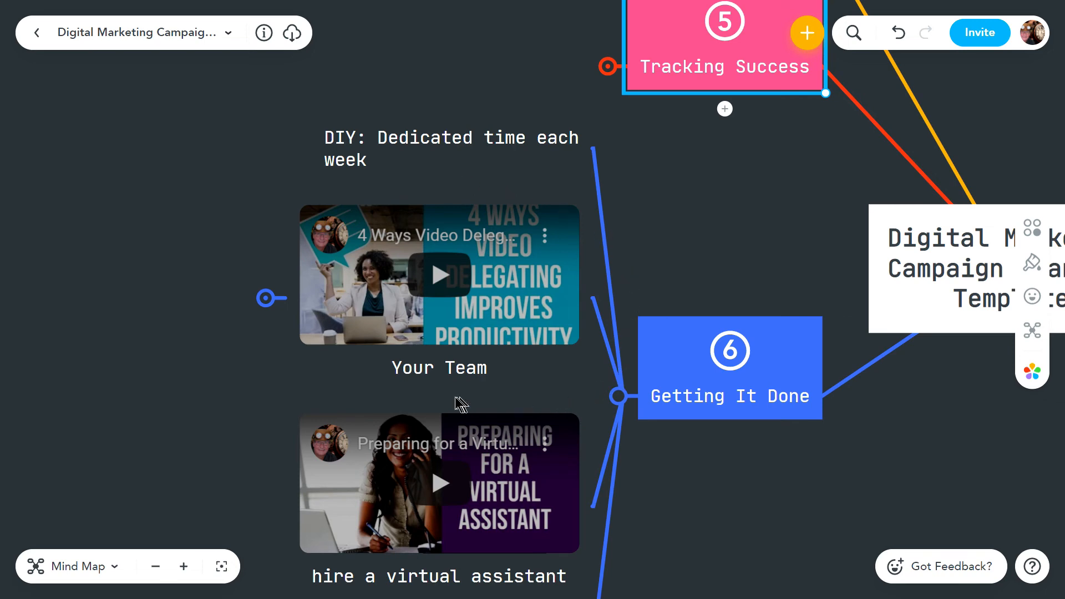
pyautogui.moveTo(665, 283); pyautogui.dragTo(773, 286)
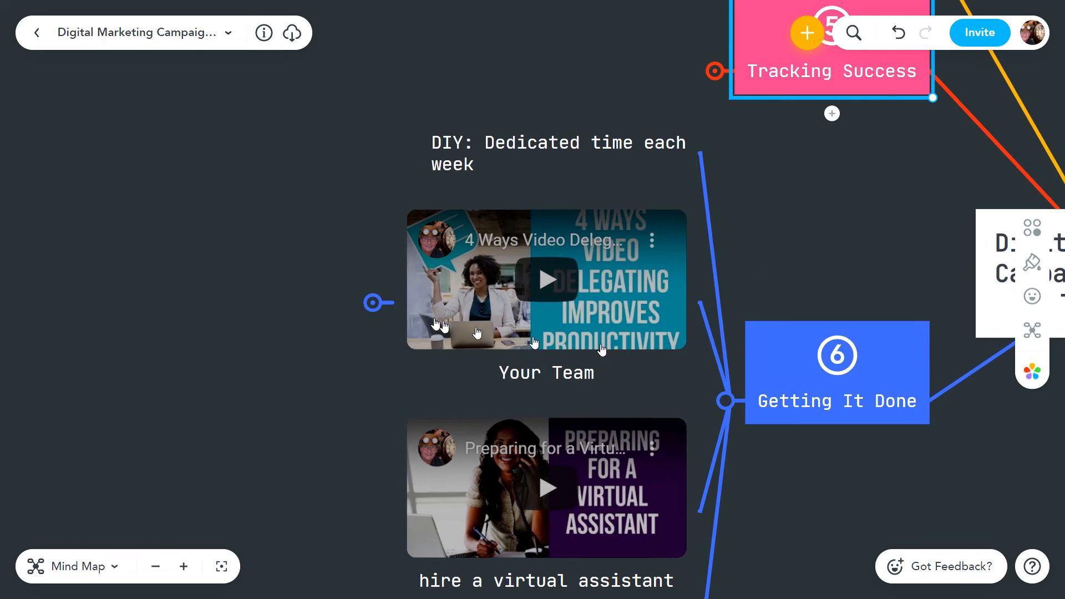
pyautogui.click(373, 302)
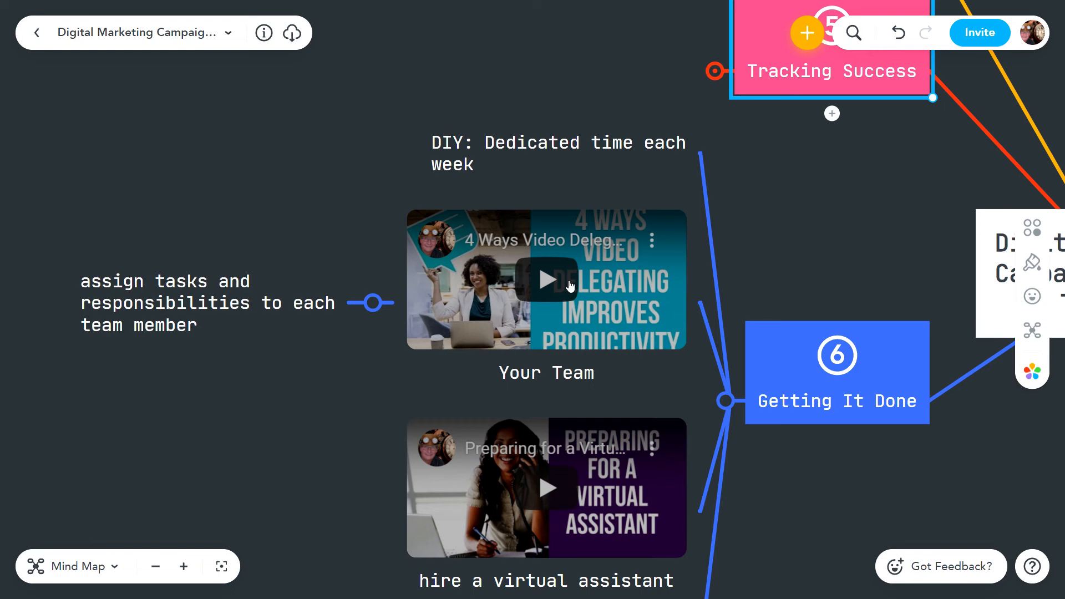
pyautogui.click(373, 303)
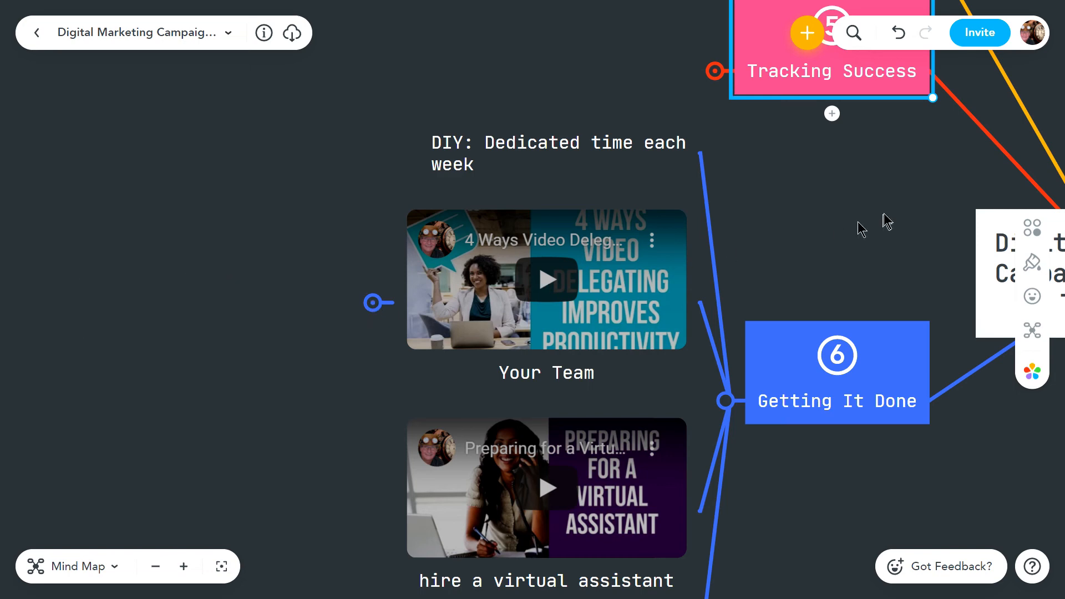
# Review the virtual assistant and outsourcing topics under Getting It Done, and collapse the branch to return to the full map overview
pyautogui.moveTo(808, 249); pyautogui.dragTo(820, 147)
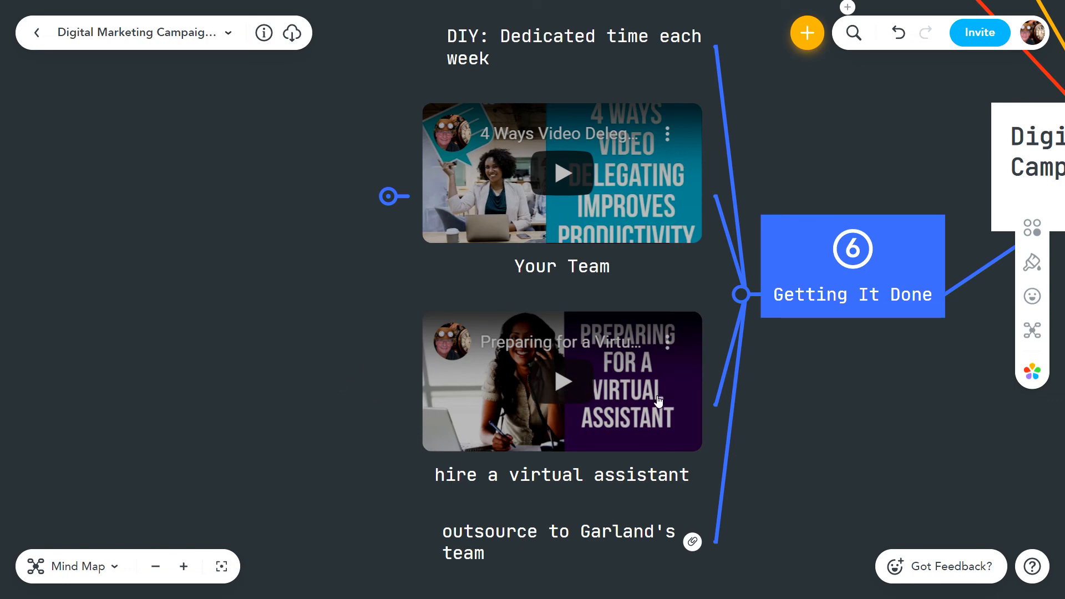
pyautogui.moveTo(808, 428); pyautogui.dragTo(804, 280)
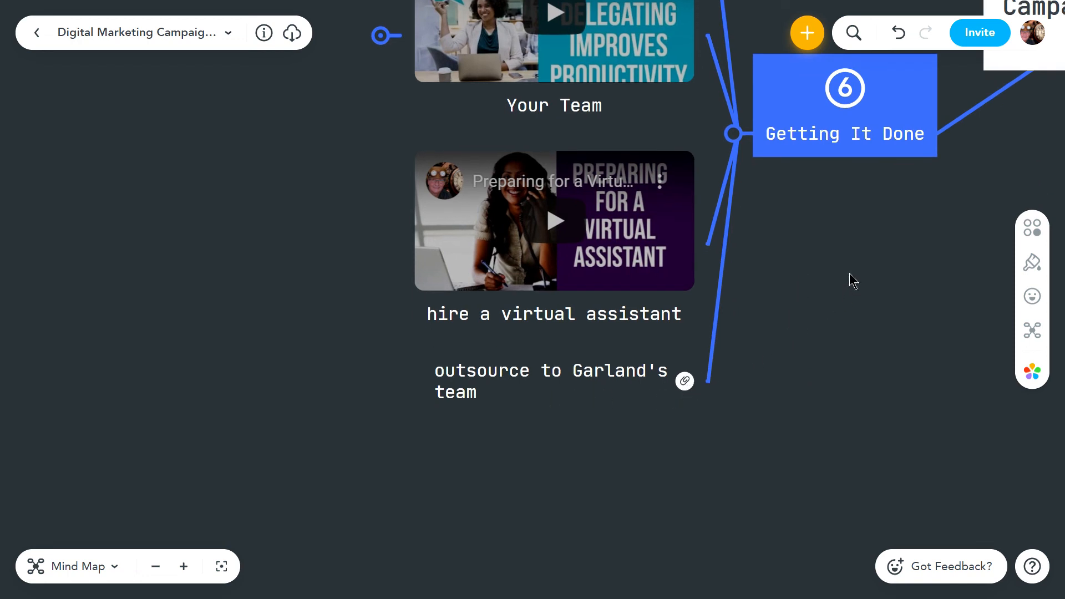
pyautogui.moveTo(841, 231); pyautogui.dragTo(666, 433)
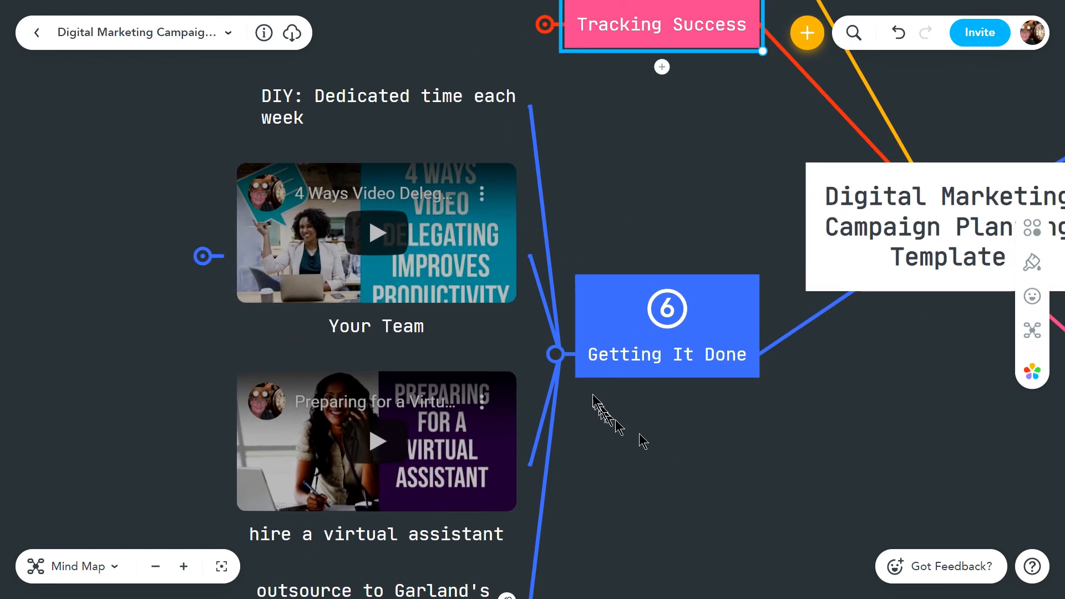
pyautogui.click(556, 355)
pyautogui.moveTo(932, 369); pyautogui.dragTo(483, 392)
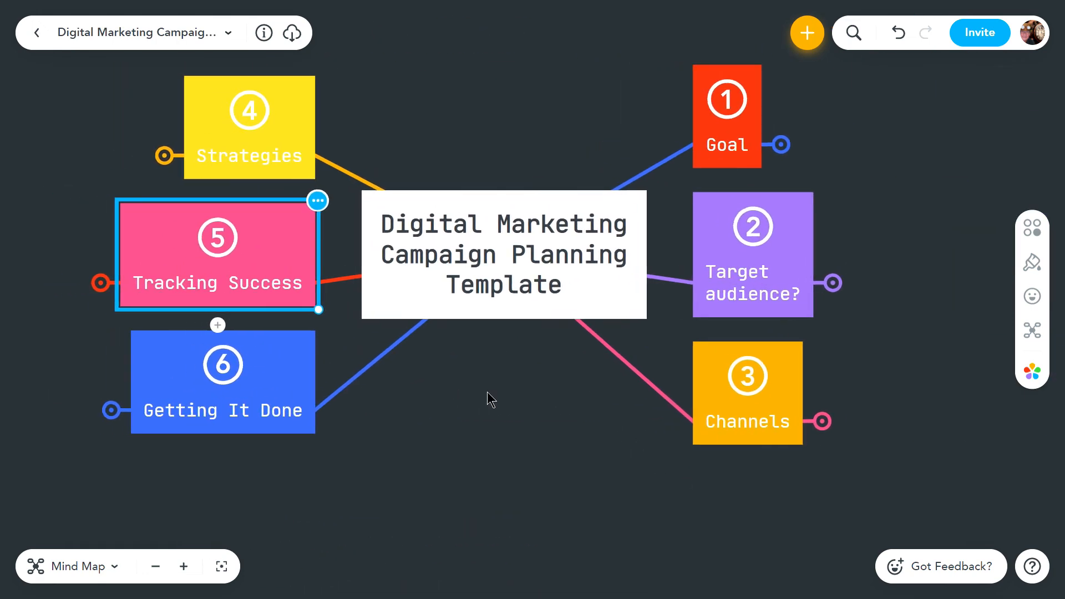